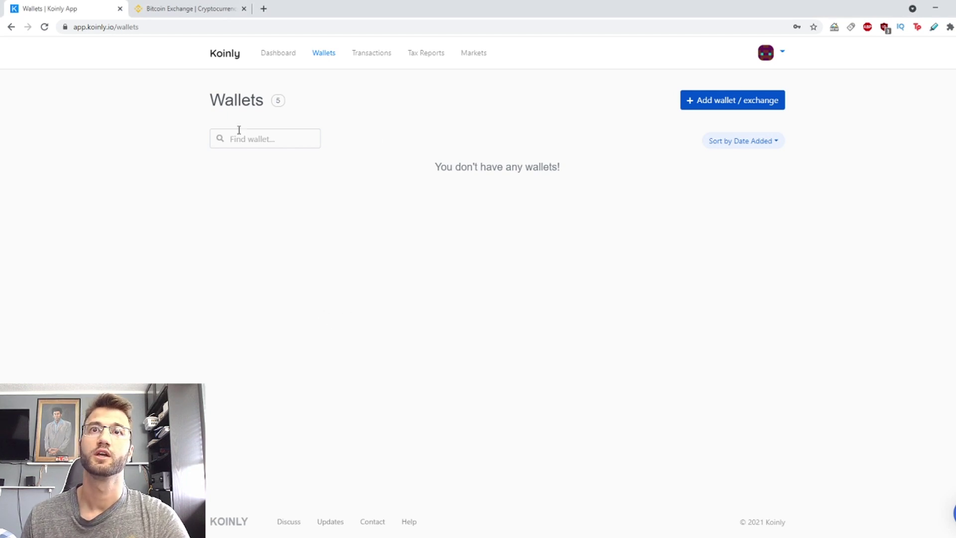
Start adding a new wallet or exchange from the empty Wallets page.
left_click(726, 101)
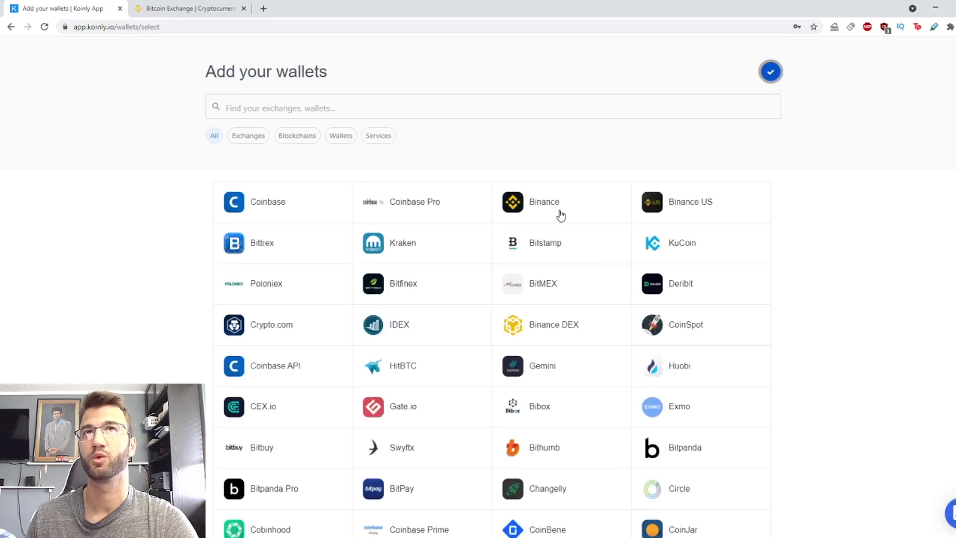
Pick Binance with API auto-sync setup, then move over to the Binance site.
left_click(547, 205)
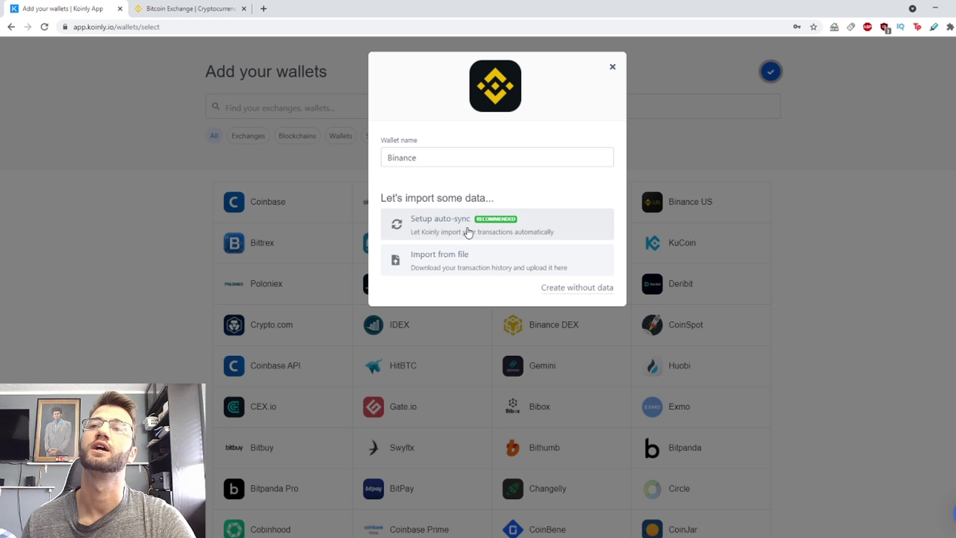
left_click(451, 228)
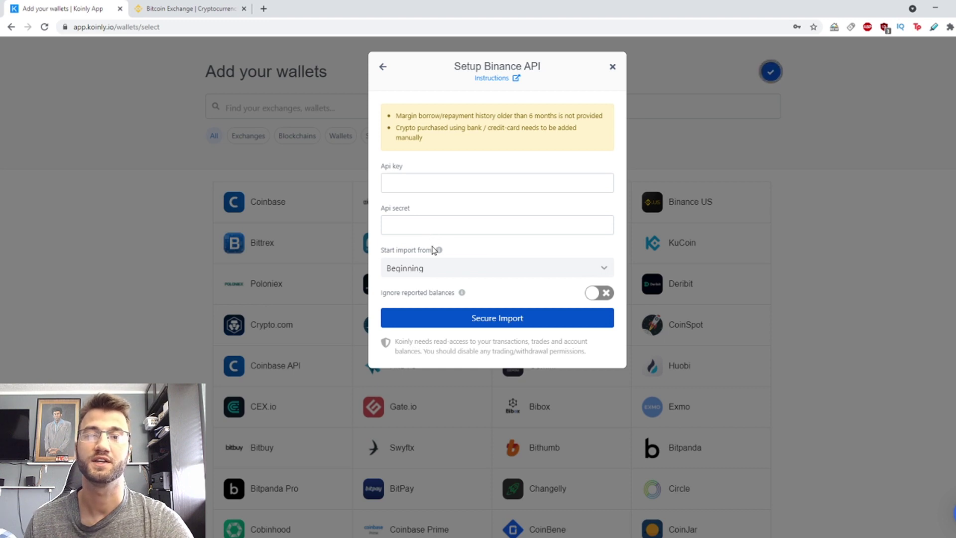
left_click(171, 6)
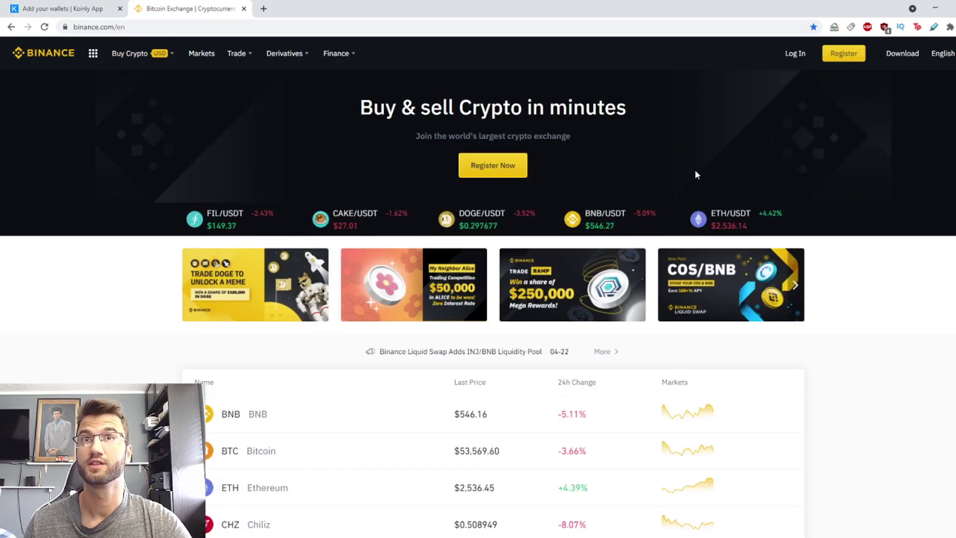
Sign in to the Binance account and open API Management.
left_click(794, 57)
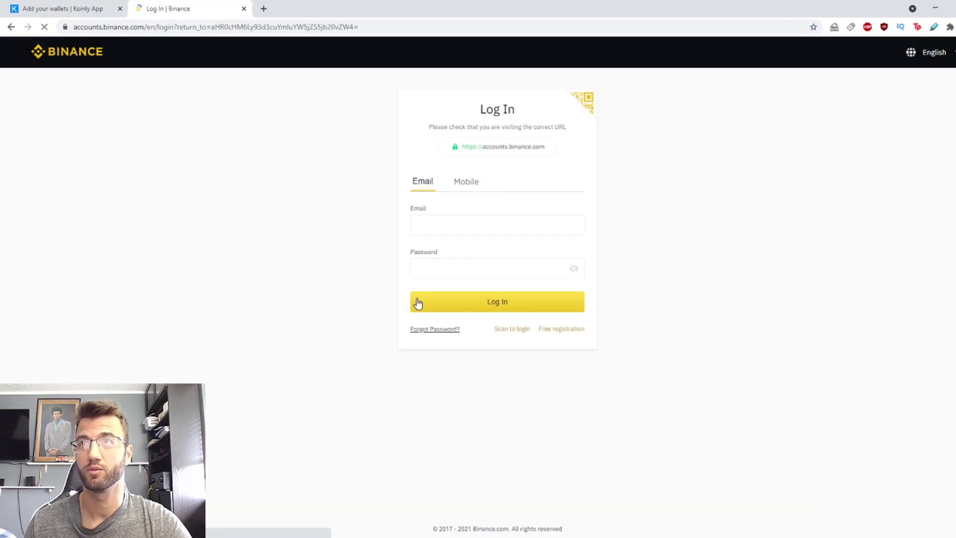
left_click(499, 301)
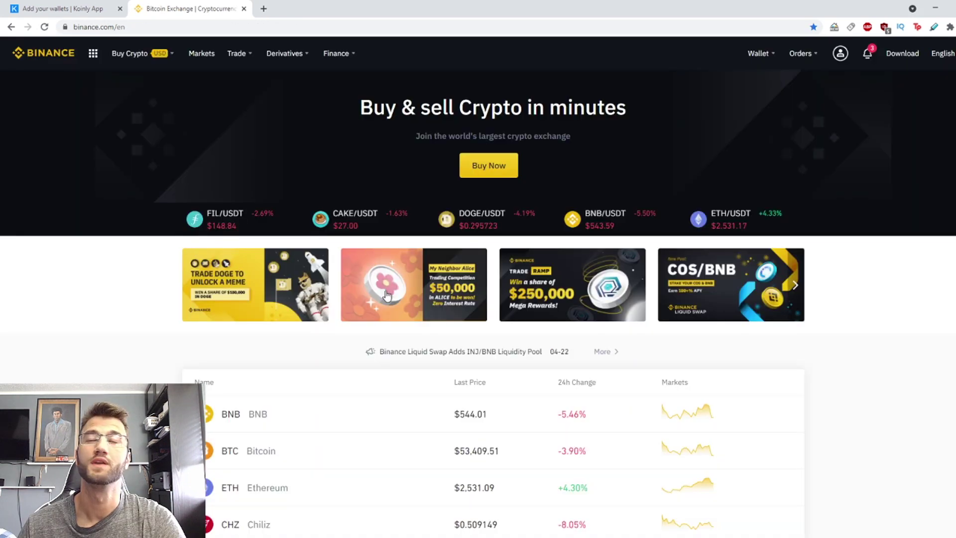
mouse_move(842, 53)
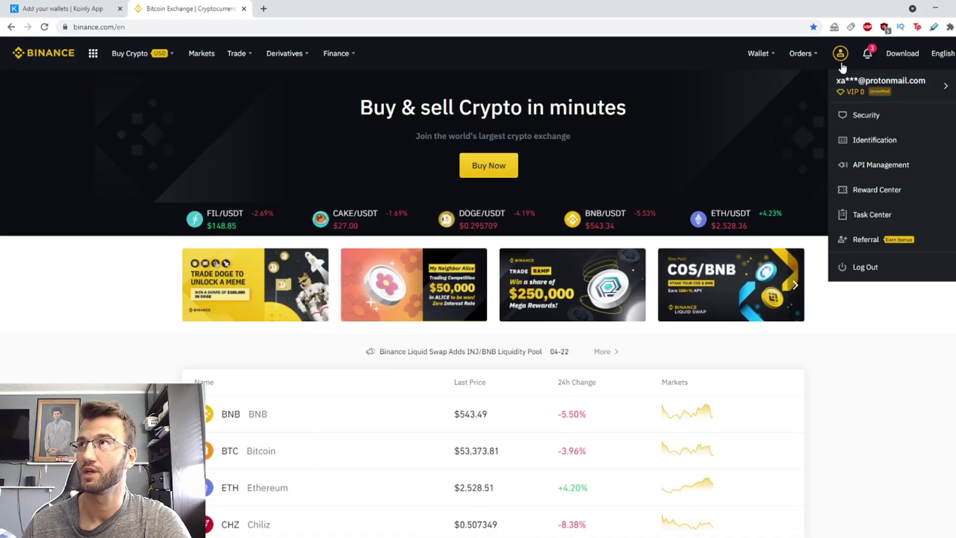
left_click(862, 177)
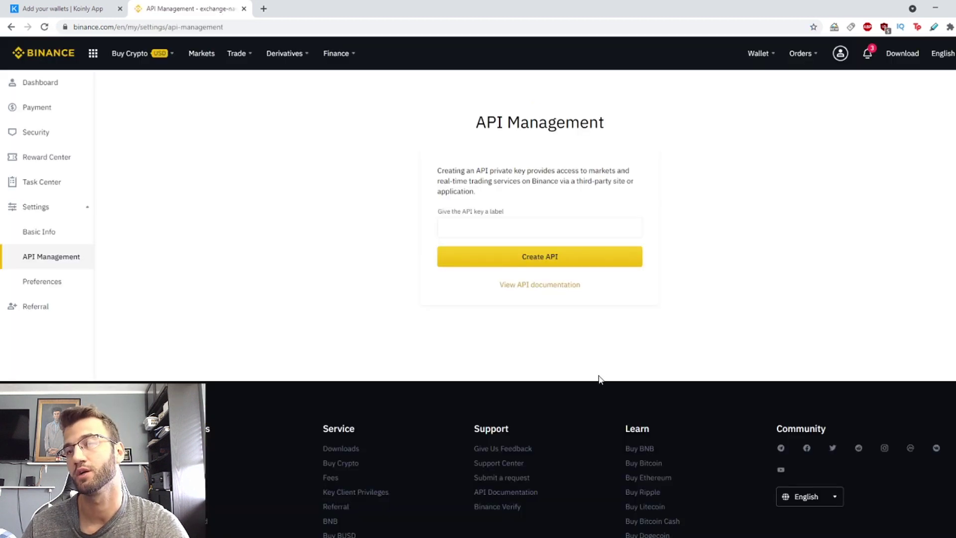
Create a Binance API key labelled 'koinly', requesting the e-mail verification code.
left_click(506, 230)
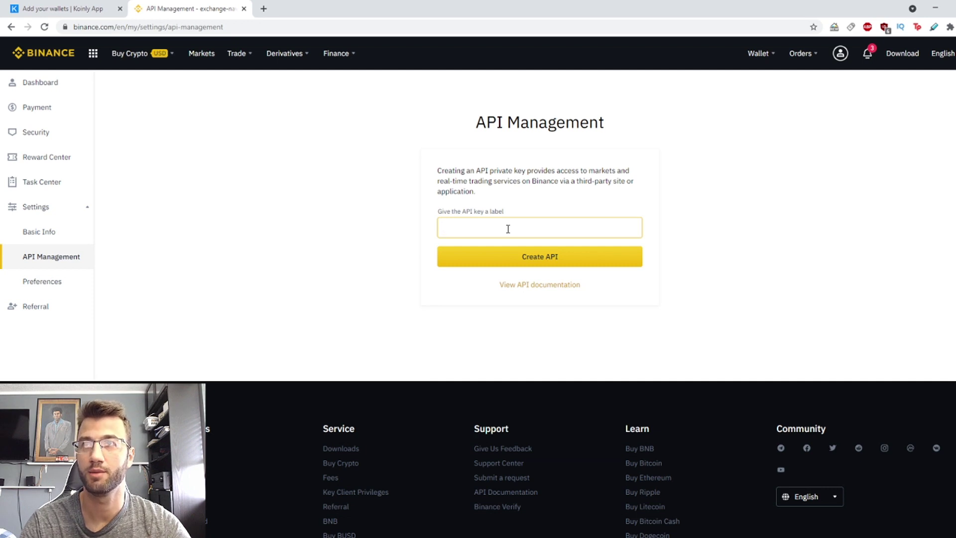
type("koinly")
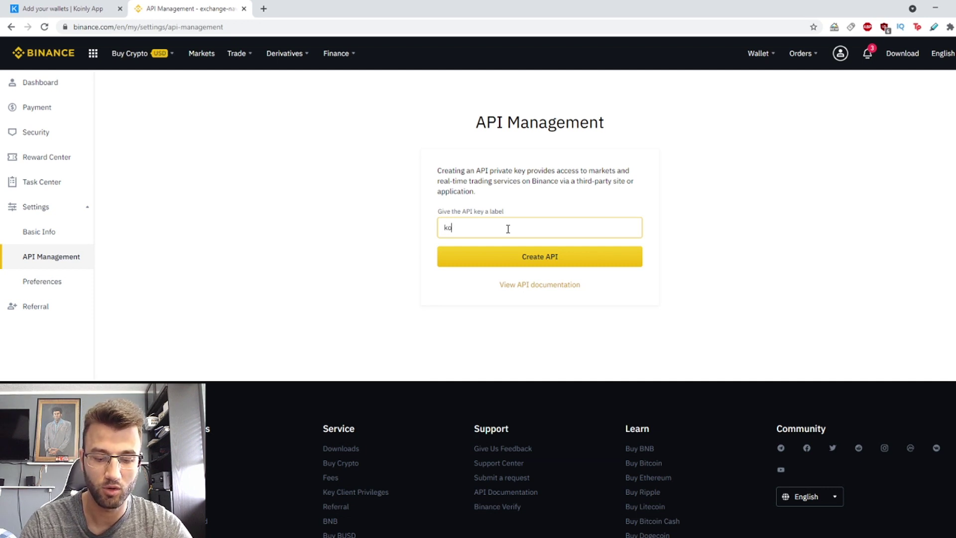
left_click(506, 259)
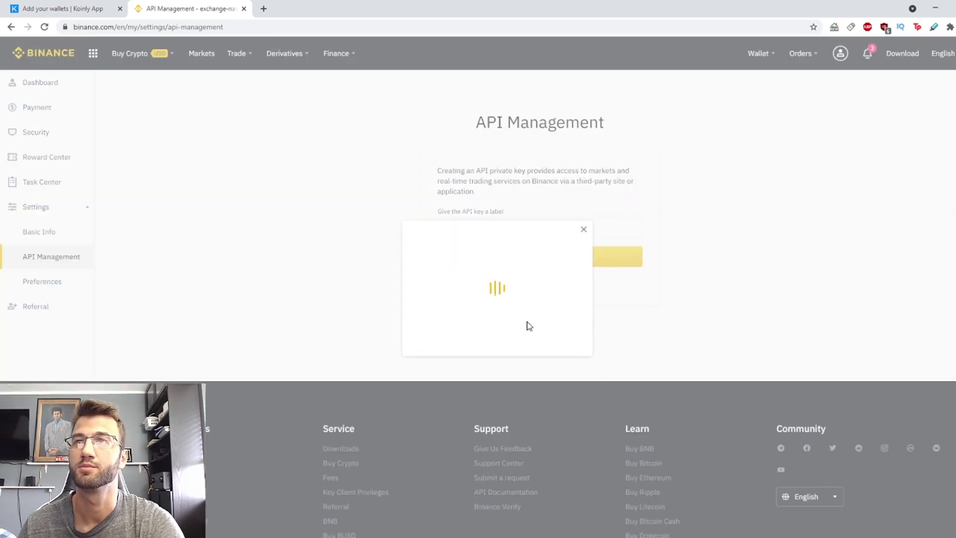
left_click(550, 264)
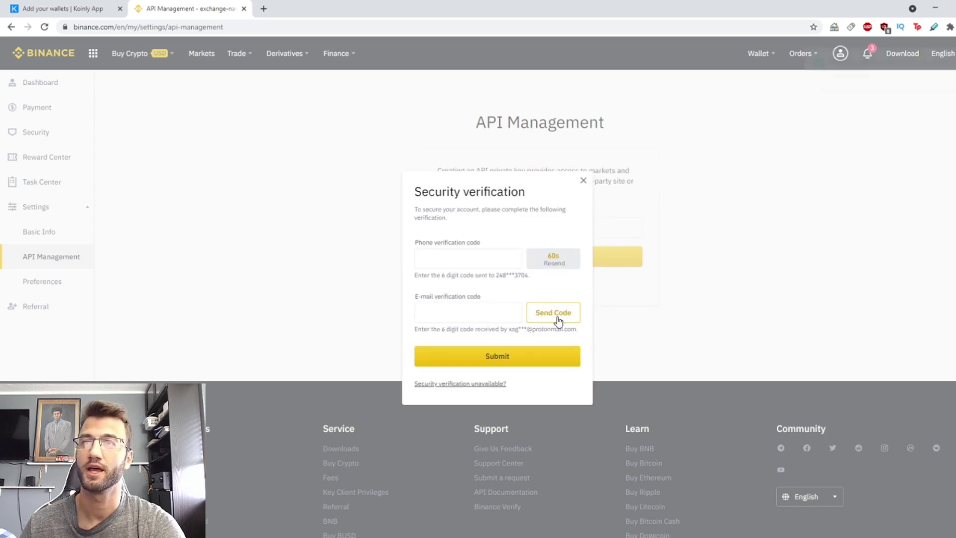
left_click(558, 317)
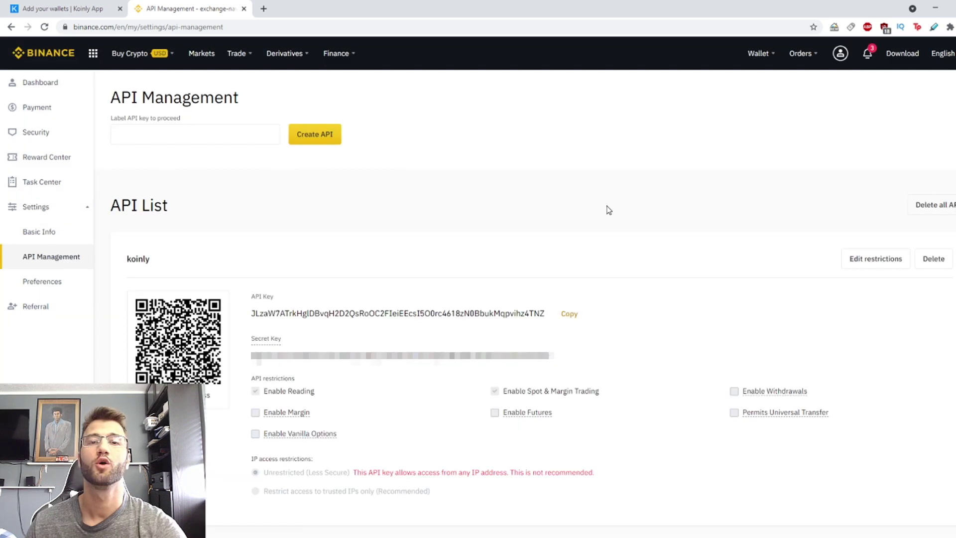
Copy the new Binance API key into Koinly's Api key field.
left_click(573, 315)
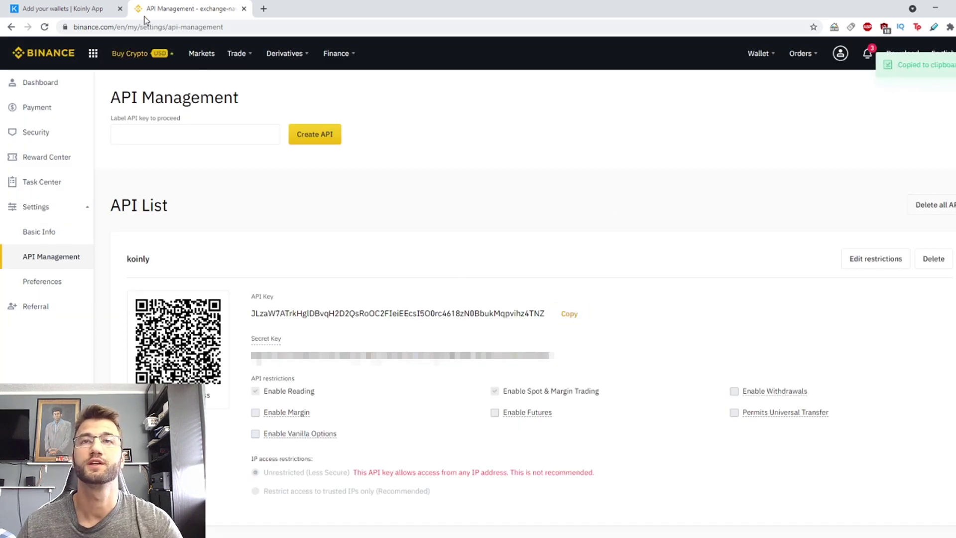
left_click(70, 9)
left_click(471, 182)
key("ctrl+v")
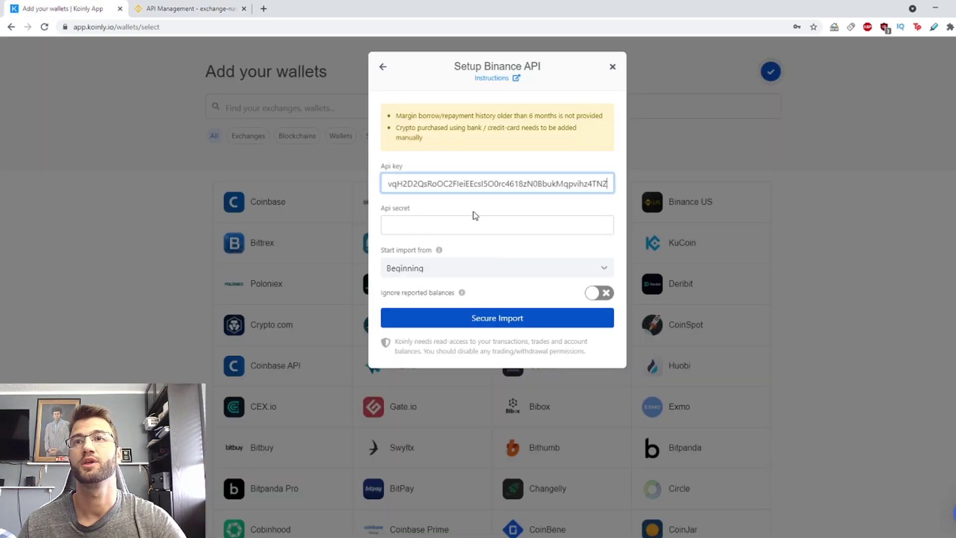
Copy the Binance secret key into Koinly's Api secret field and start the secure import.
left_click(185, 8)
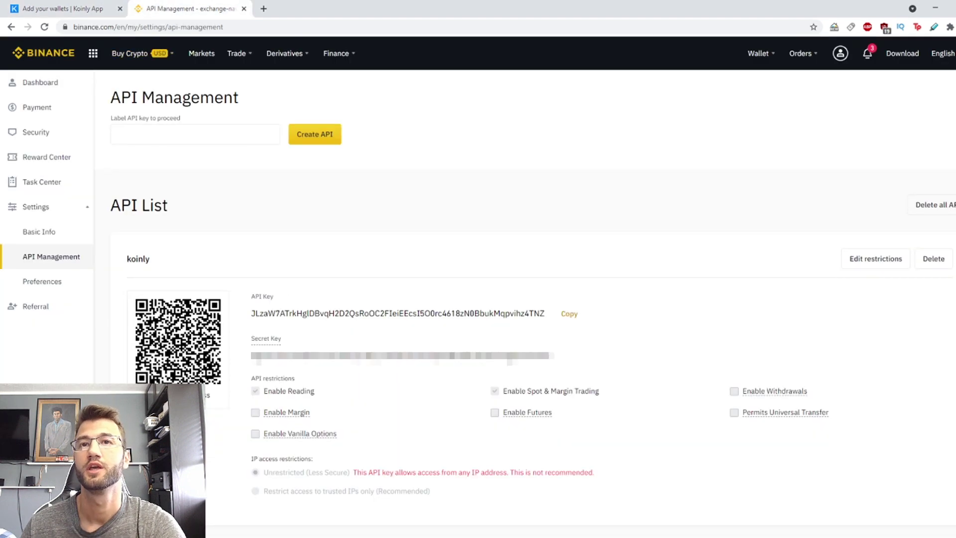
left_click_drag(554, 362, 251, 358)
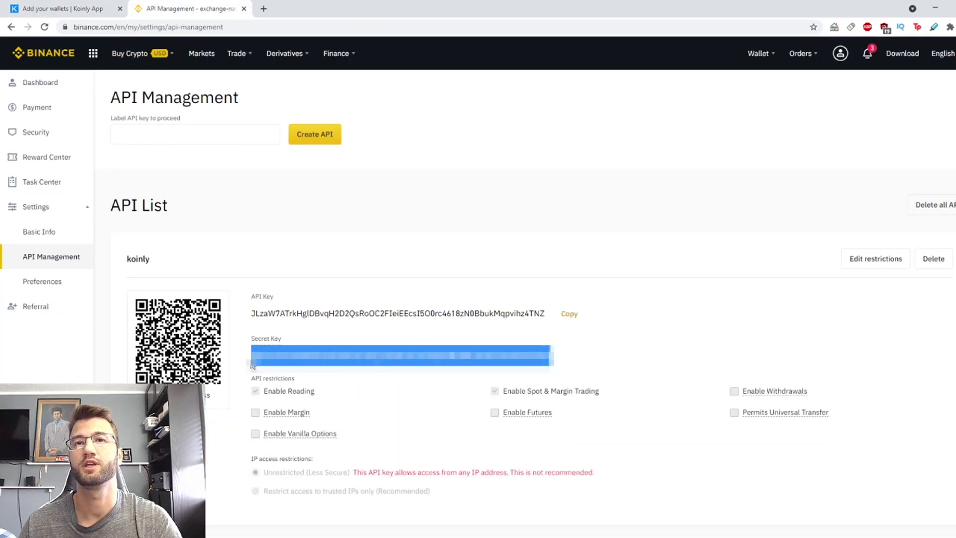
left_click(65, 8)
left_click(463, 224)
key("ctrl+v")
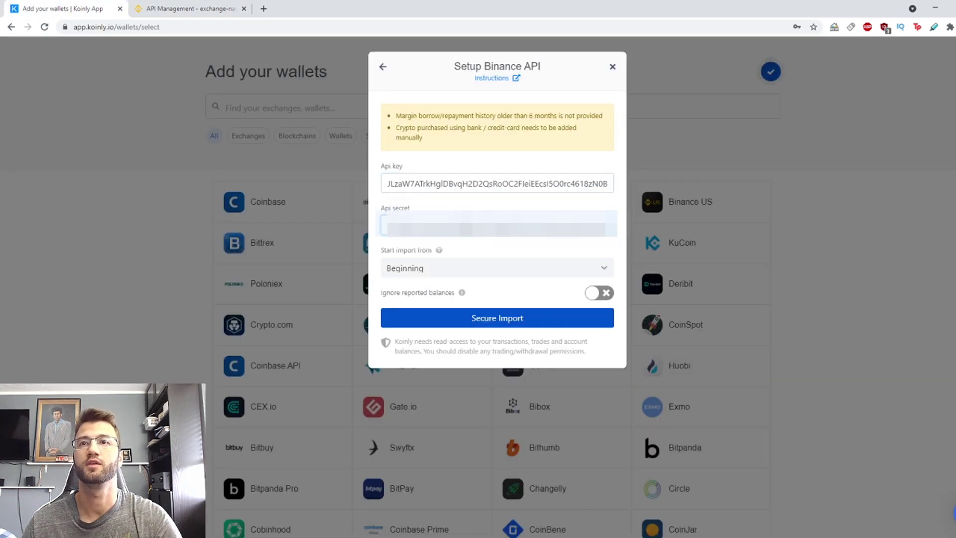
left_click(496, 323)
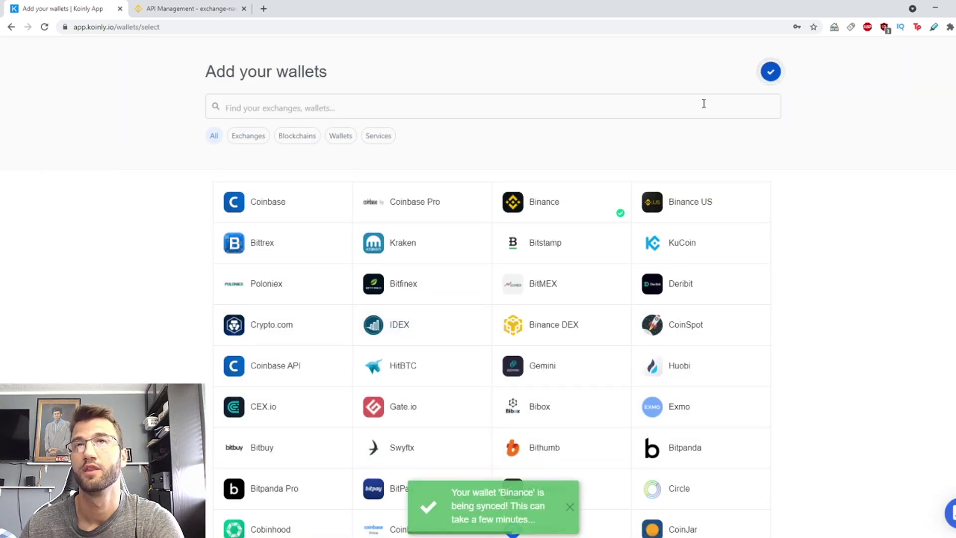
Return to the Wallets page, where the synced Binance wallet shows 9 transactions.
left_click(770, 74)
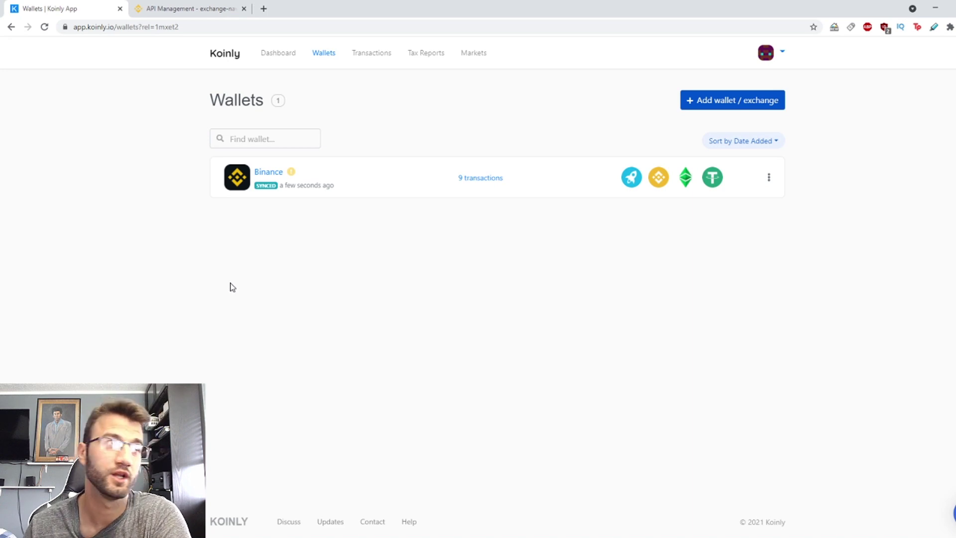
left_click(291, 172)
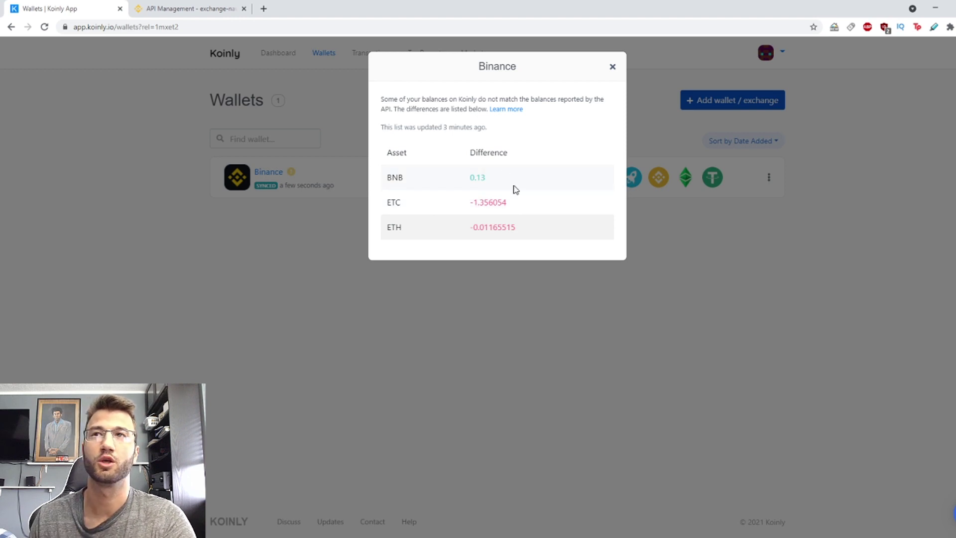
left_click(486, 368)
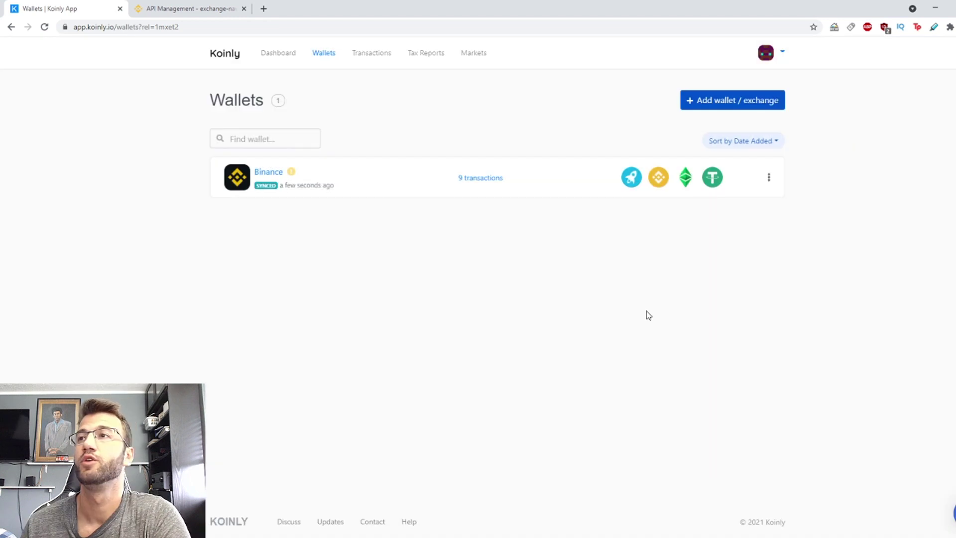
Open Troubleshoot for the Binance wallet to see its three issues.
left_click(768, 181)
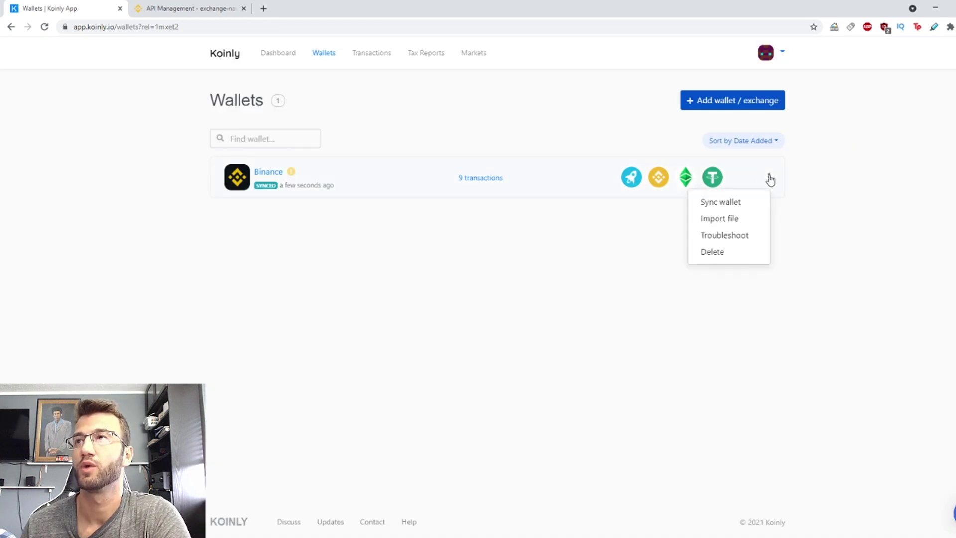
left_click(715, 238)
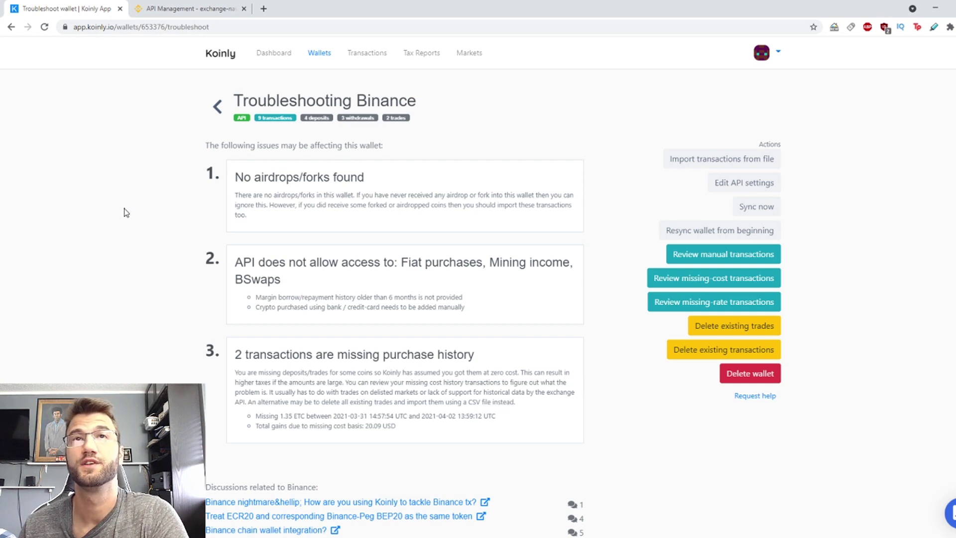
On Binance, open Wallet Overview's Transaction History showing deposits for 2021-03-22 to 2021-04-22.
left_click(189, 8)
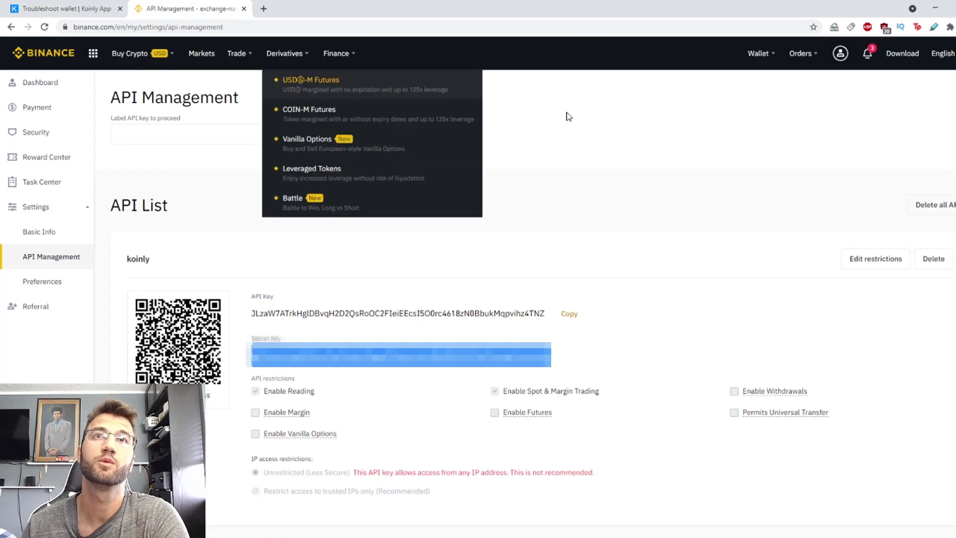
left_click(55, 64)
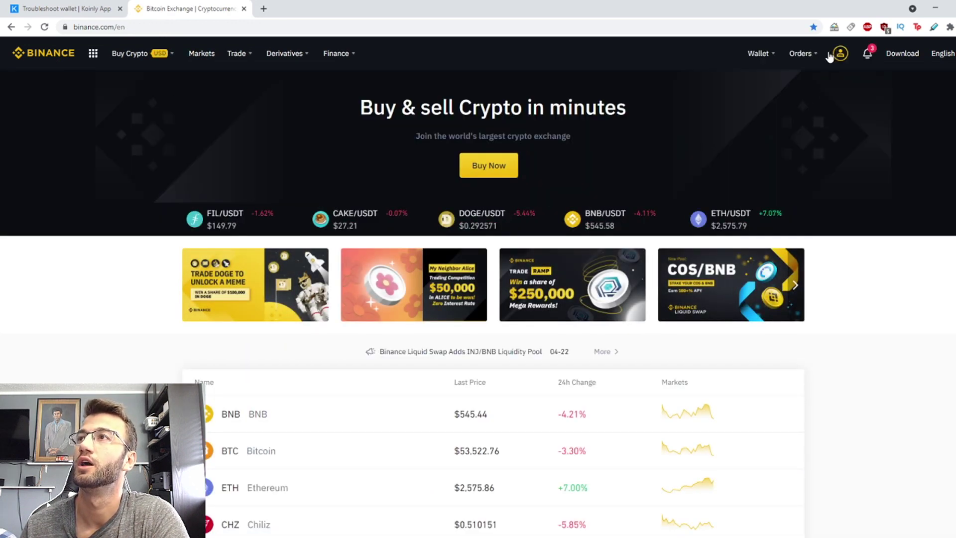
mouse_move(772, 60)
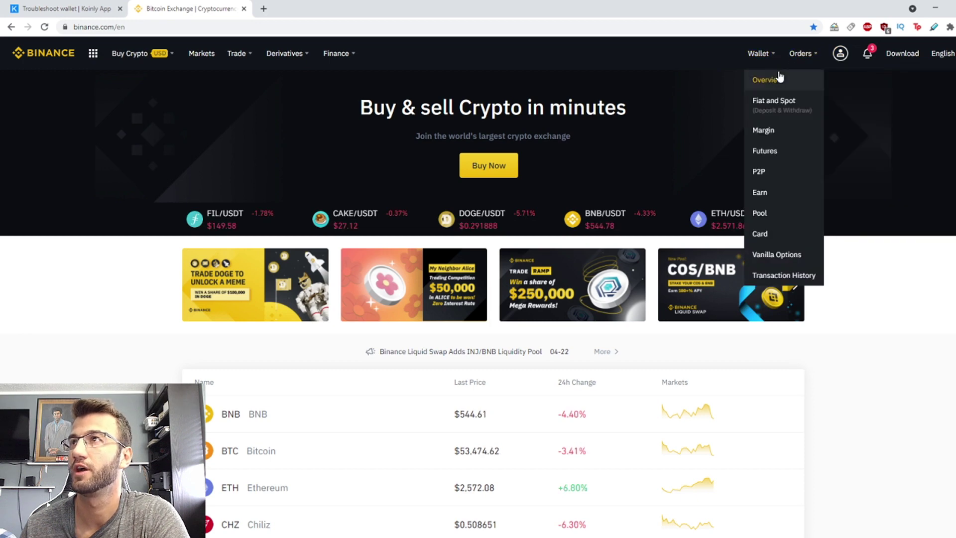
left_click(769, 79)
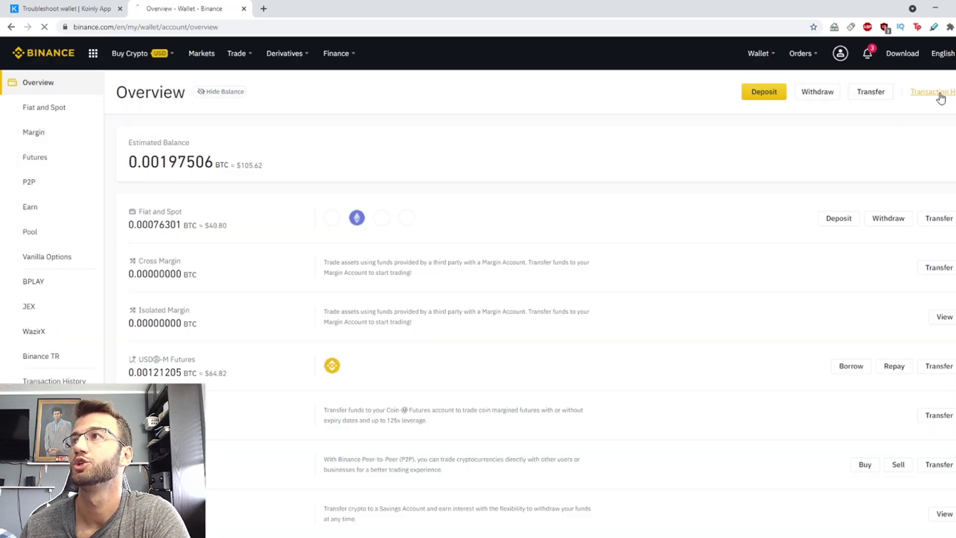
left_click(937, 95)
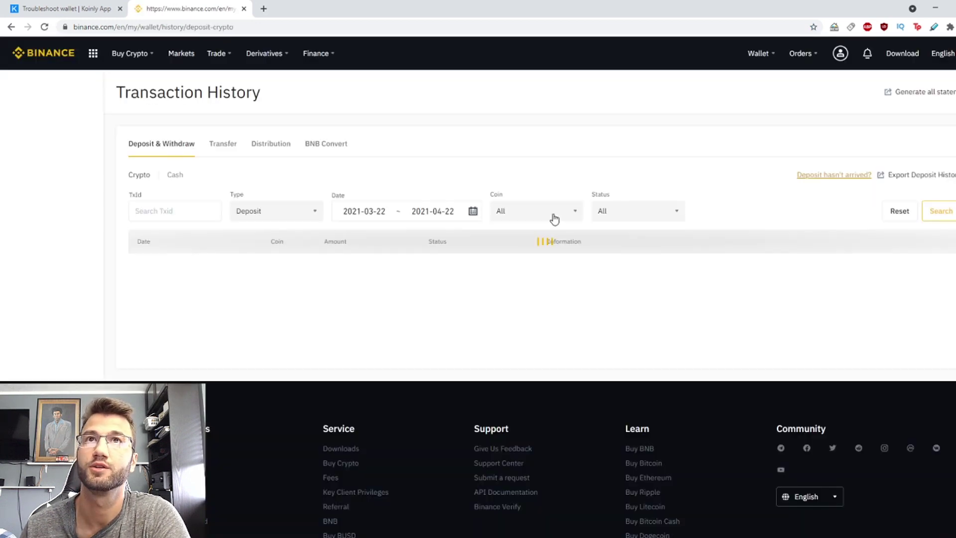
left_click(930, 96)
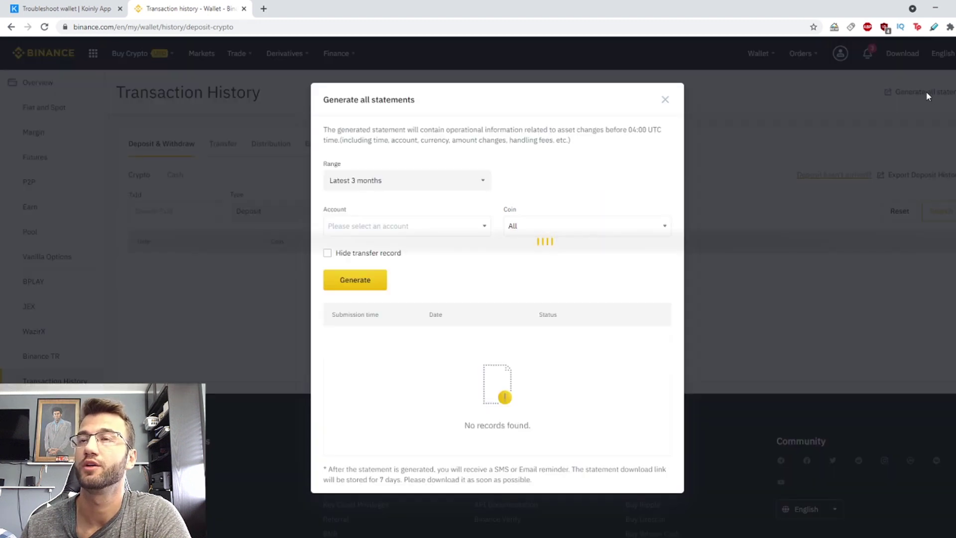
key("Escape")
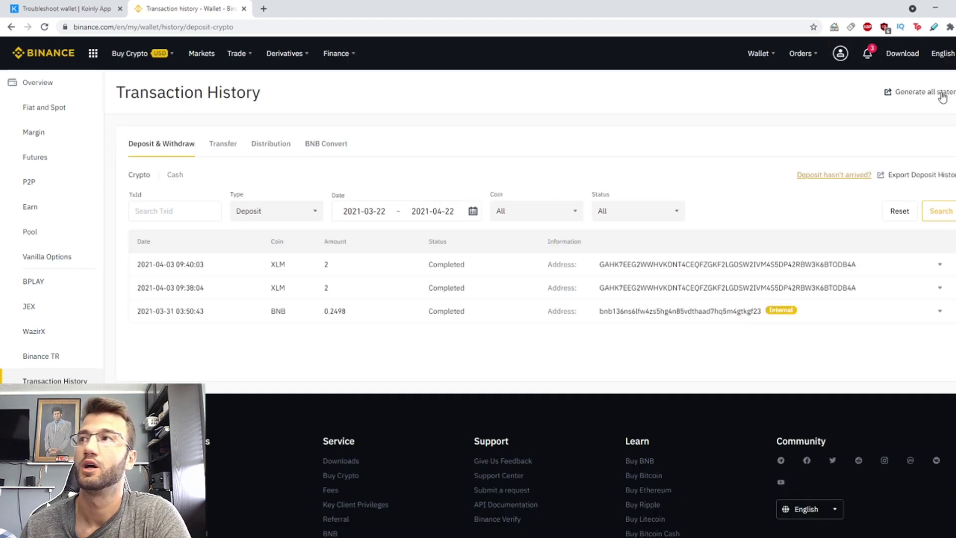
left_click(937, 95)
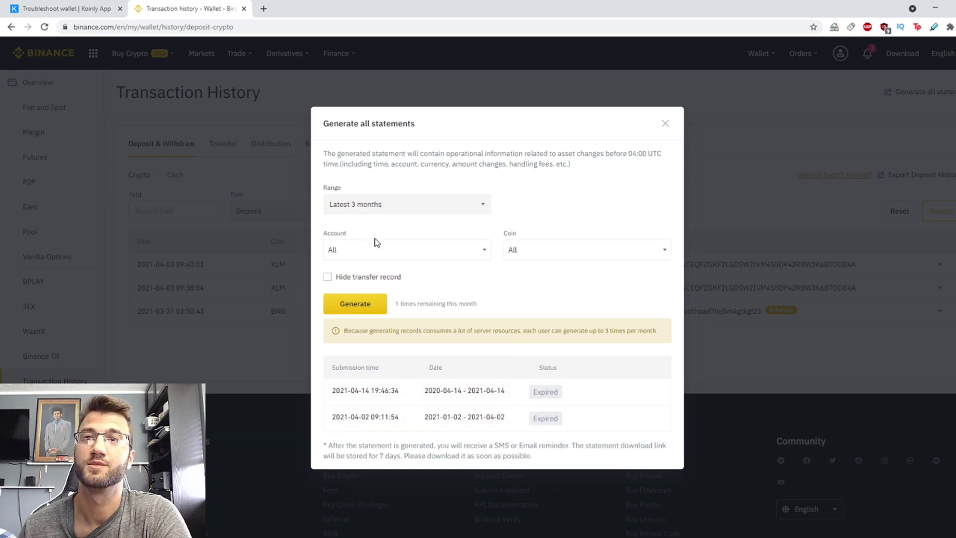
left_click(409, 209)
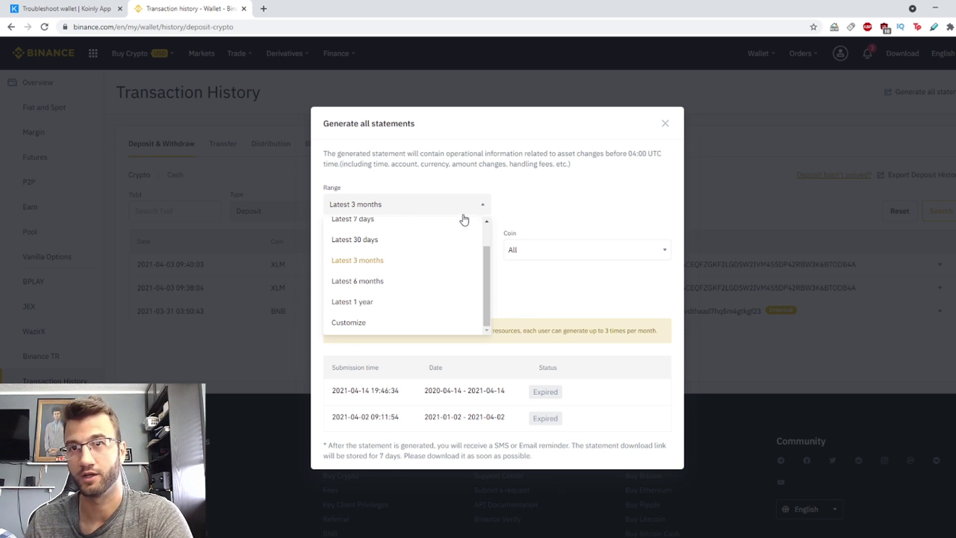
left_click(550, 287)
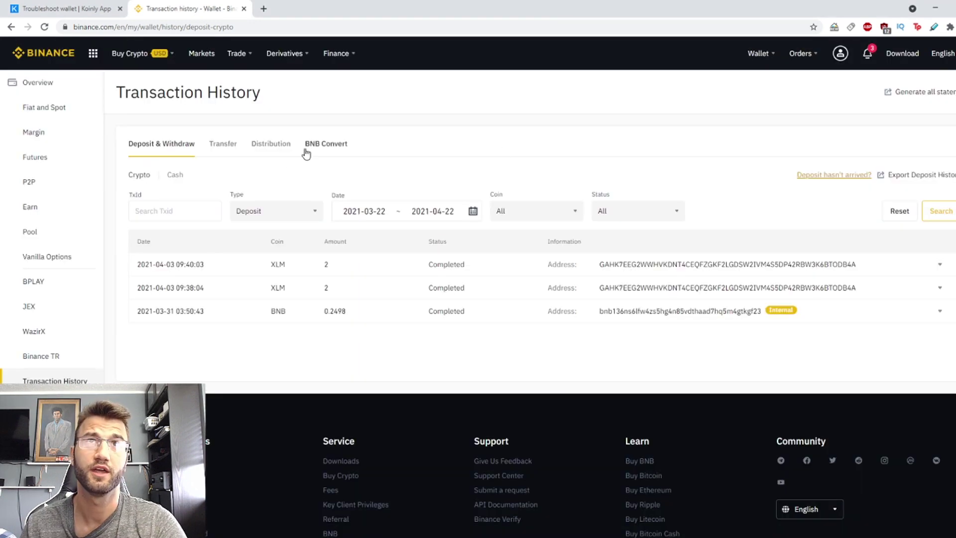
mouse_move(149, 76)
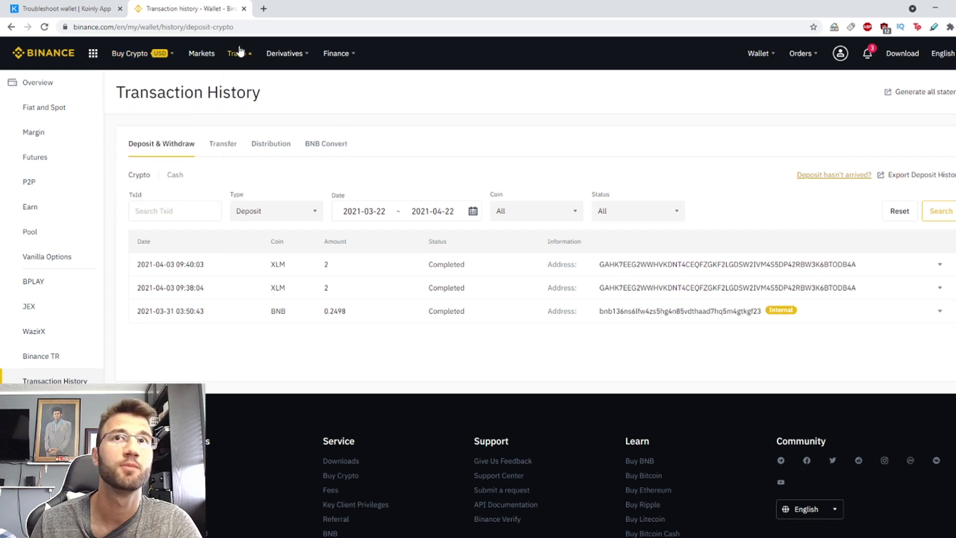
mouse_move(243, 66)
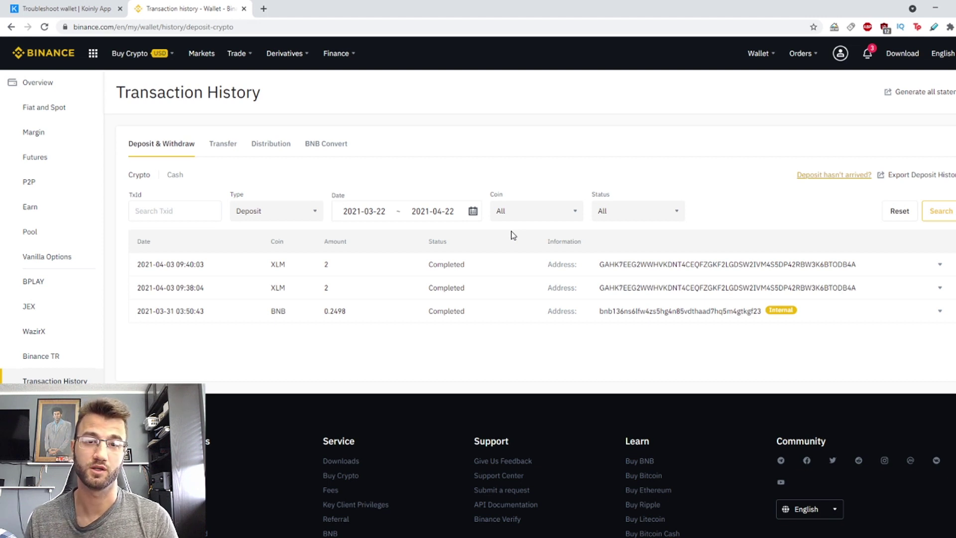
key("ctrl+shift+Tab")
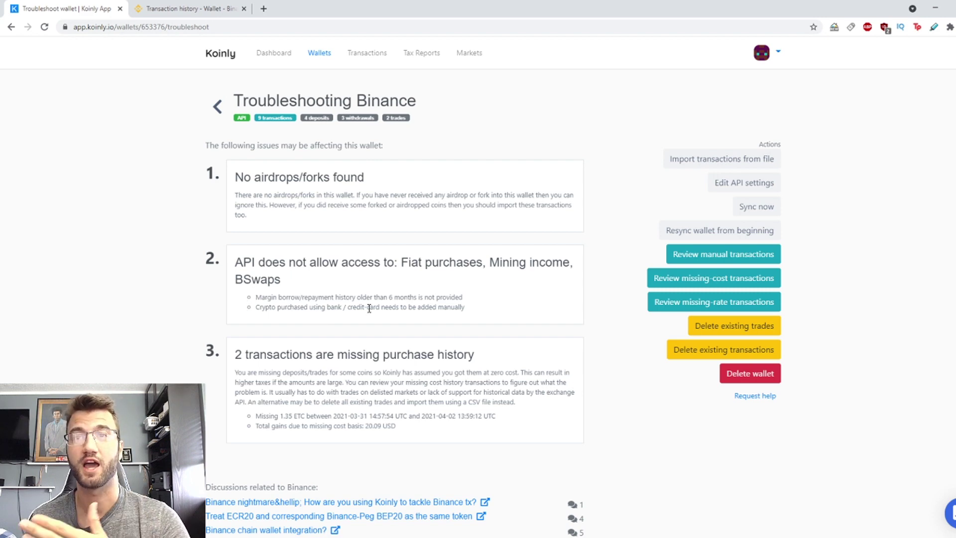
Glance at the Binance history, then choose to delete the wallet's existing transactions.
left_click(156, 7)
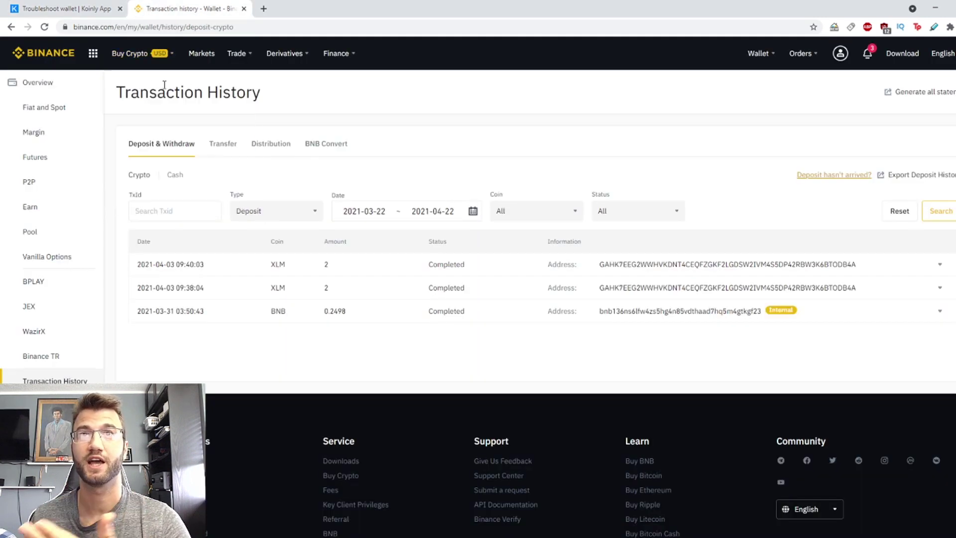
left_click(69, 6)
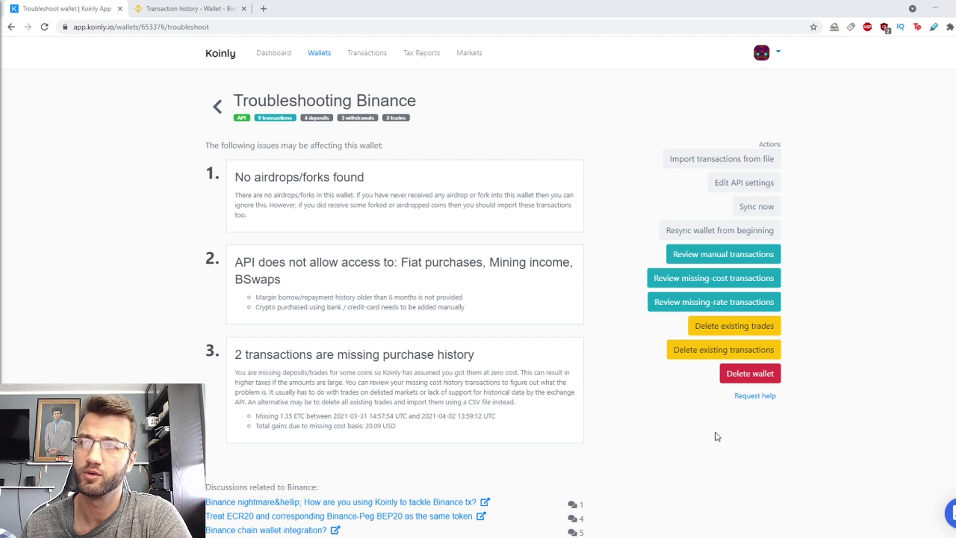
left_click(689, 352)
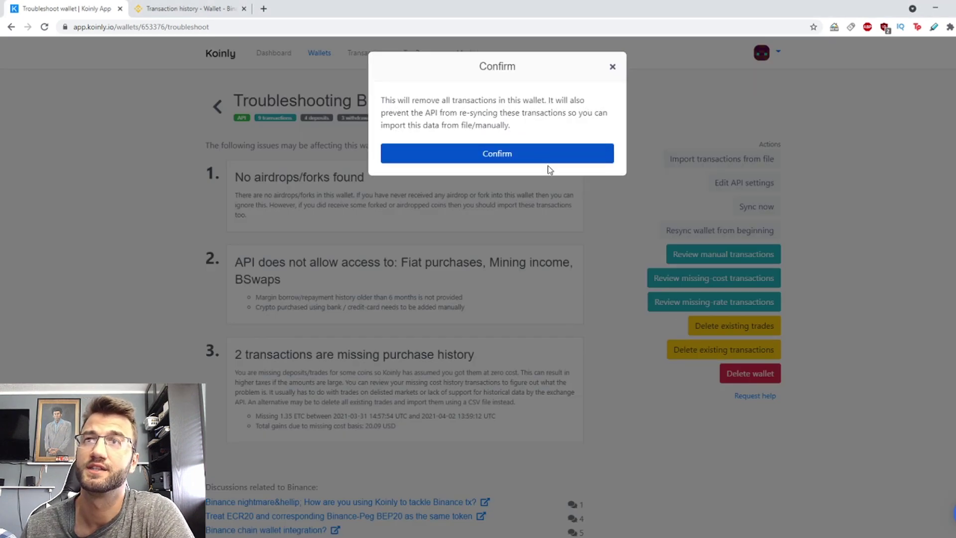
Confirm deleting all Binance wallet transactions and begin importing from a file.
left_click(537, 158)
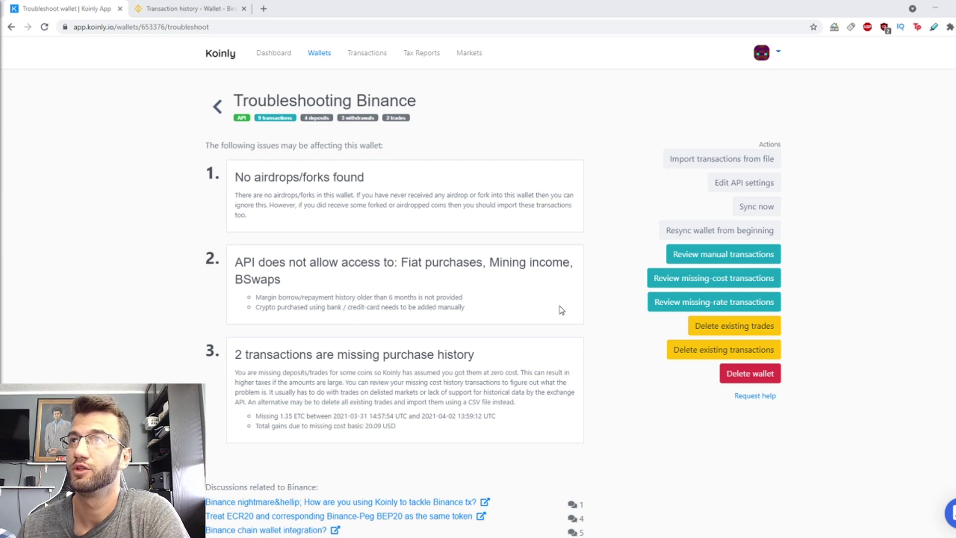
left_click(697, 164)
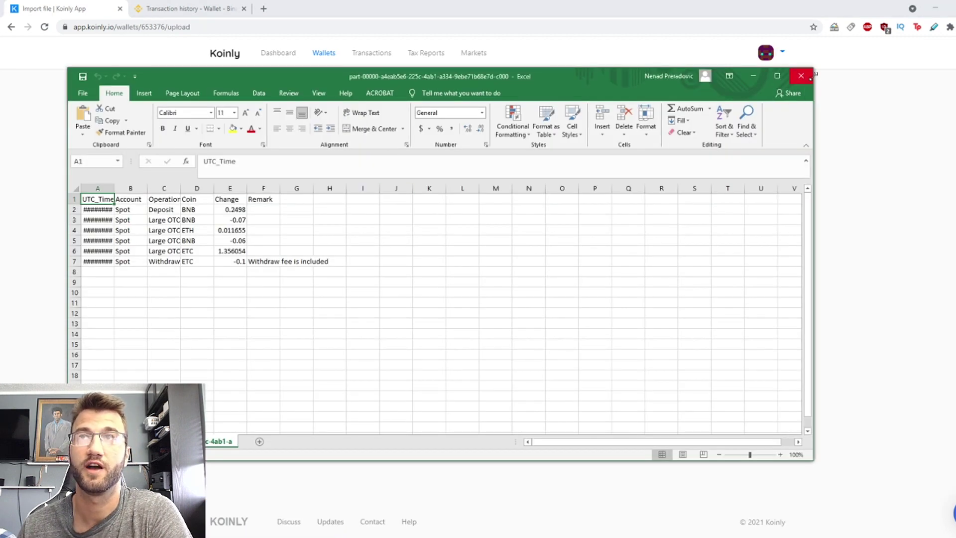
Drop the Binance statement CSV into the upload area and import it.
left_click(801, 75)
key("alt+Tab")
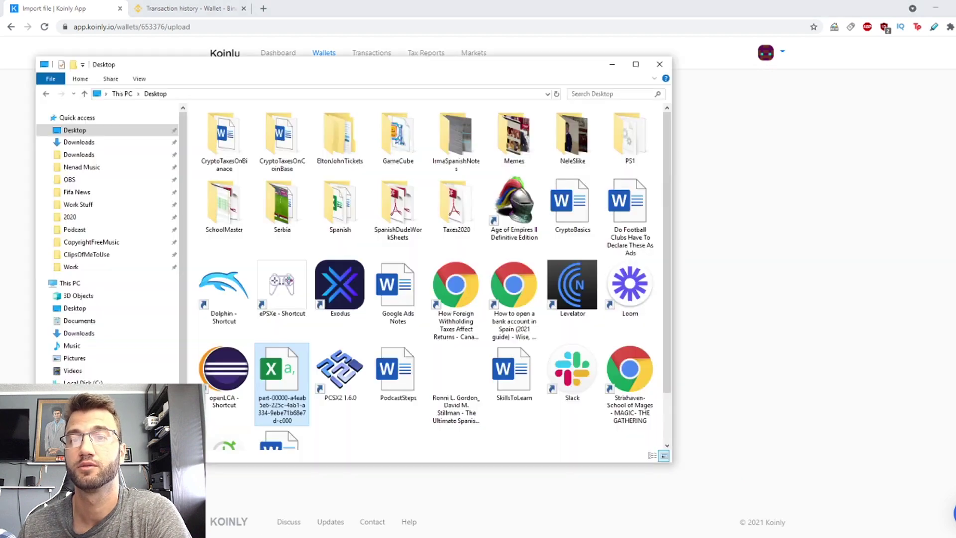
left_click_drag(349, 60, 861, 61)
left_click_drag(815, 379, 340, 166)
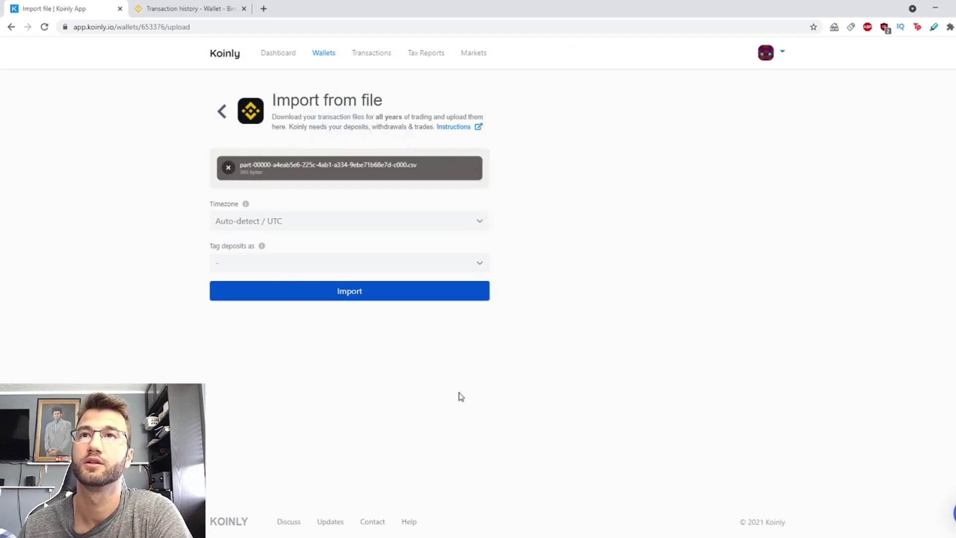
left_click(330, 298)
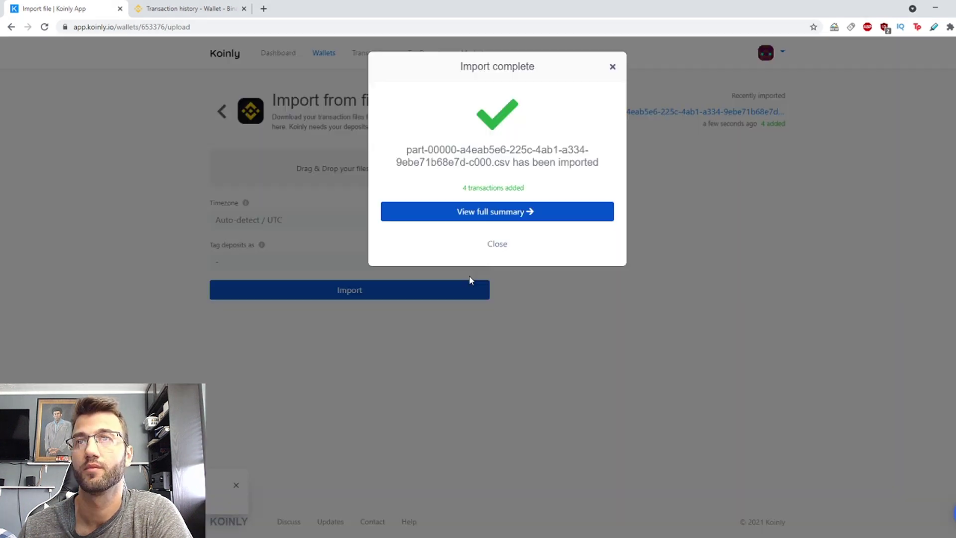
Review the 4-transaction import summary and open the Transactions list of 594 entries.
left_click(520, 220)
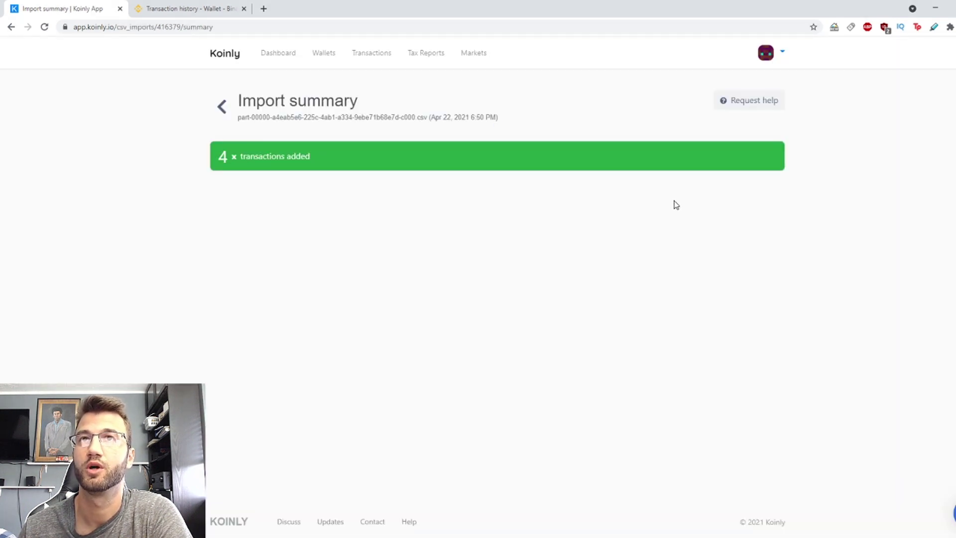
left_click(221, 106)
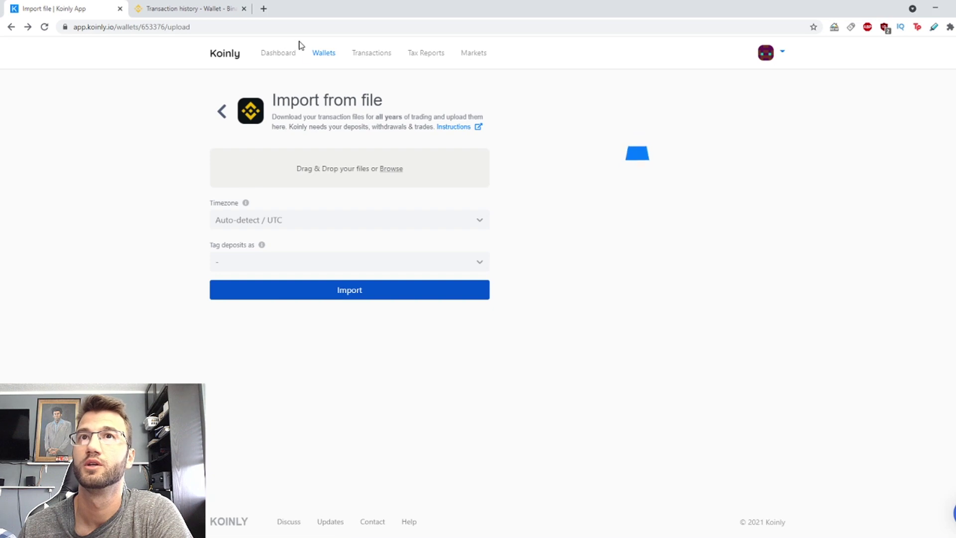
left_click(317, 55)
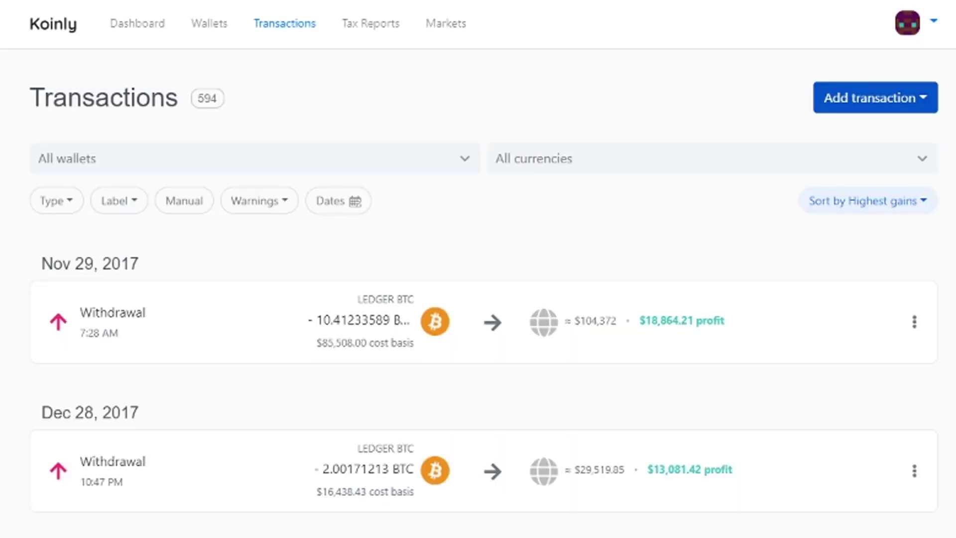
Filter the transactions by the Realized P&L label to reveal the +0.07091 USDT Binance entry.
left_click(128, 200)
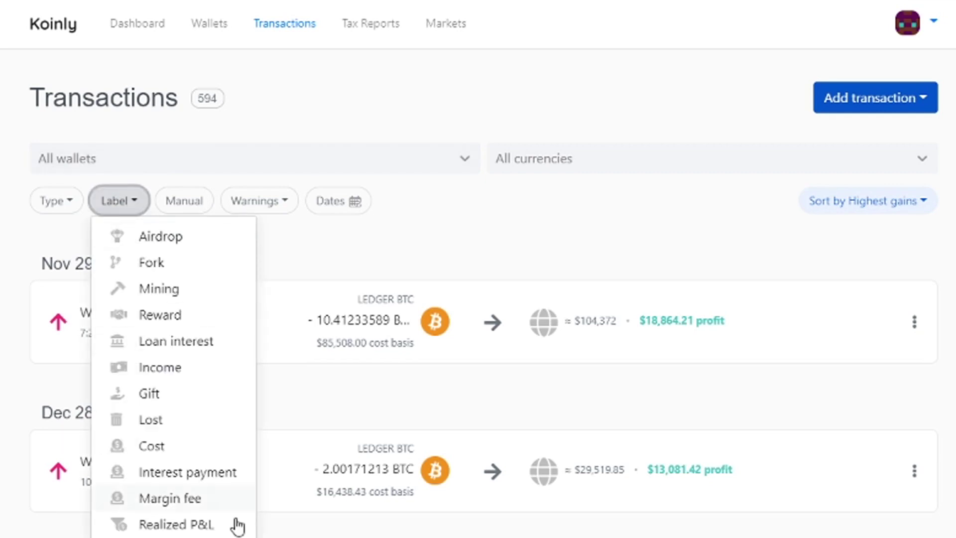
left_click(178, 526)
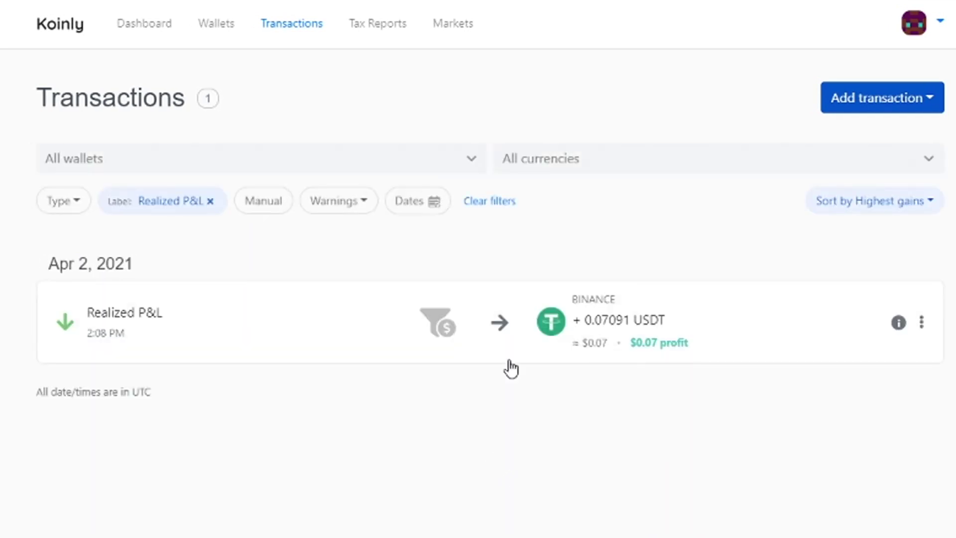